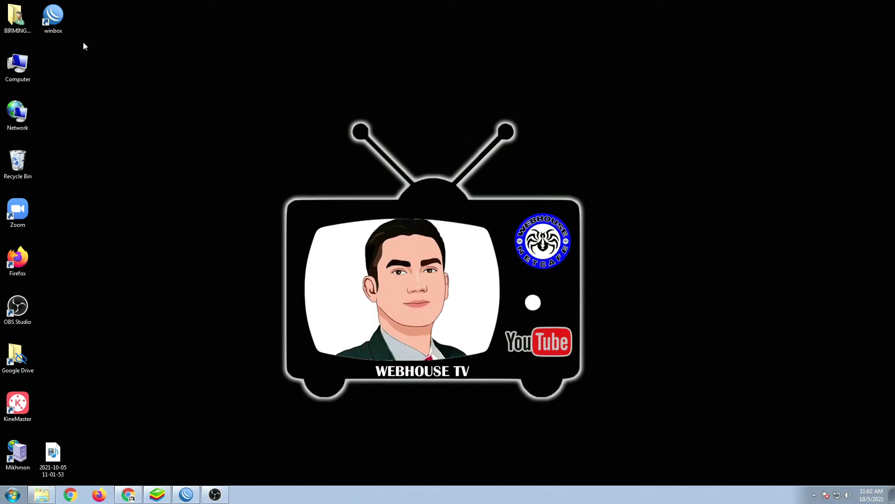
# Launch WinBox and show the Managed tab listing its three saved router addresses
pyautogui.doubleClick(53, 15)
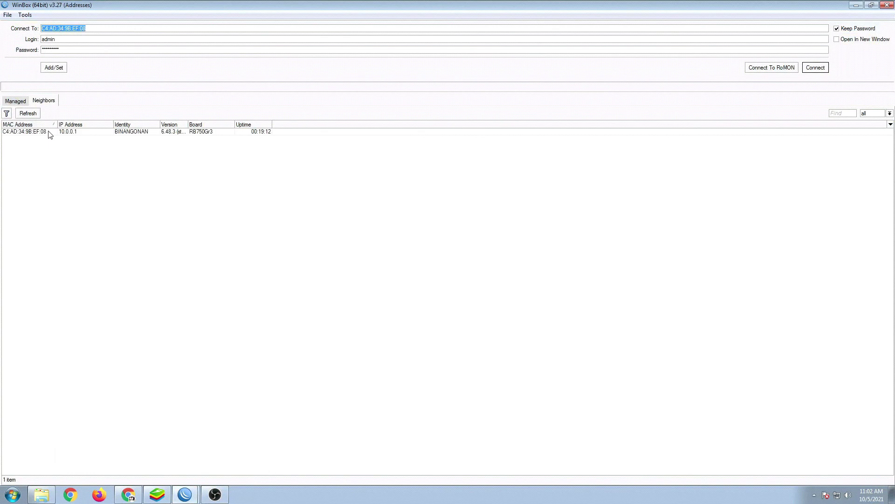
pyautogui.click(15, 103)
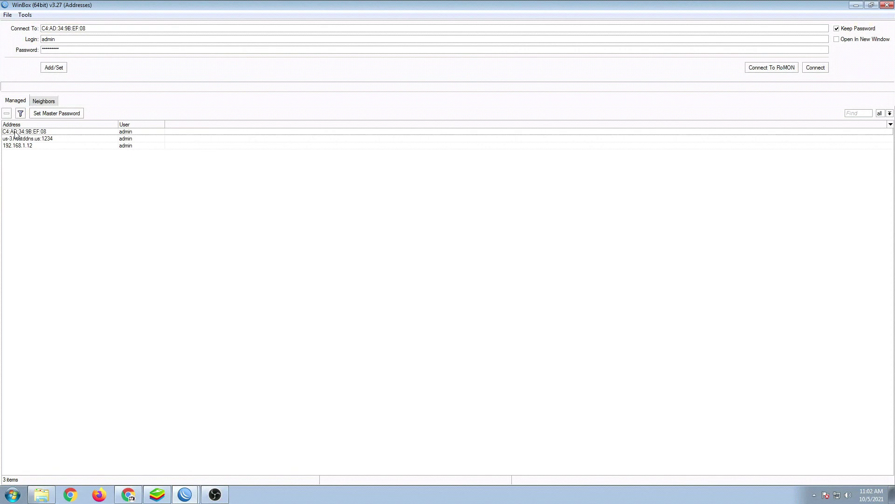
# Set a master password on the managed router list so it shows as Encrypted
pyautogui.click(54, 115)
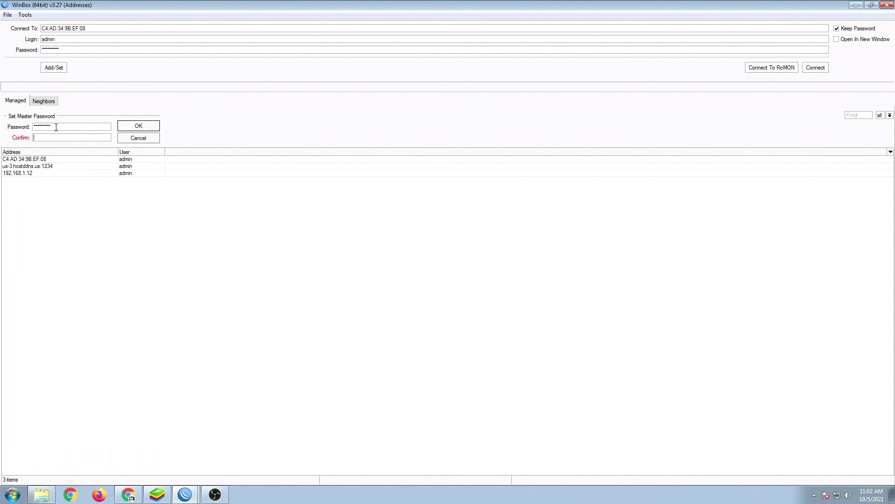
pyautogui.write('***')
pyautogui.click(139, 127)
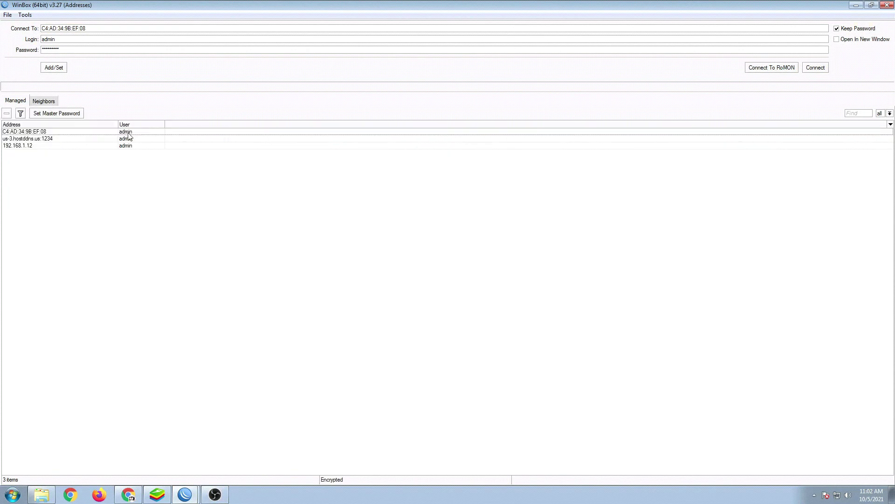
# Restart WinBox and enter the master password to unlock the three saved routers
pyautogui.click(891, 6)
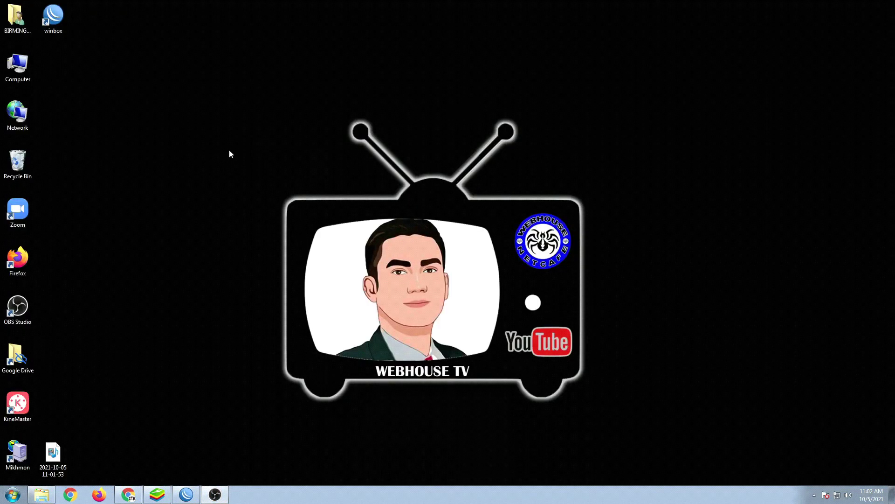
pyautogui.doubleClick(55, 29)
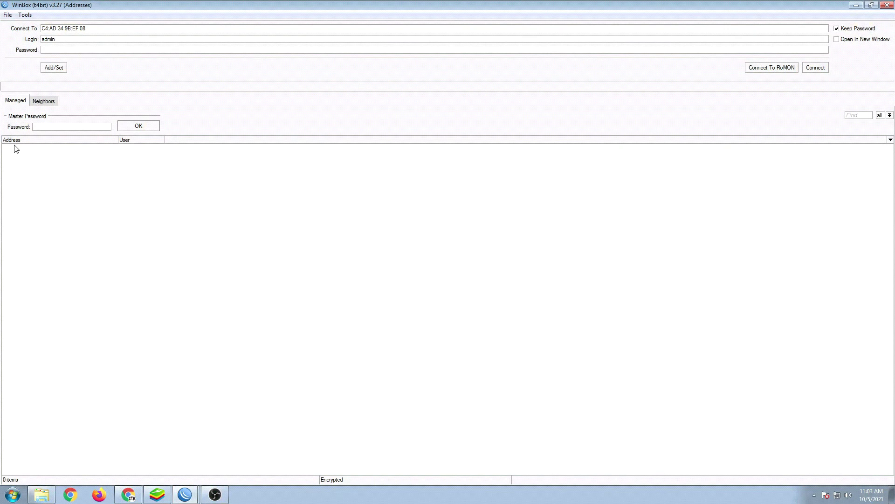
pyautogui.click(54, 129)
pyautogui.click(139, 126)
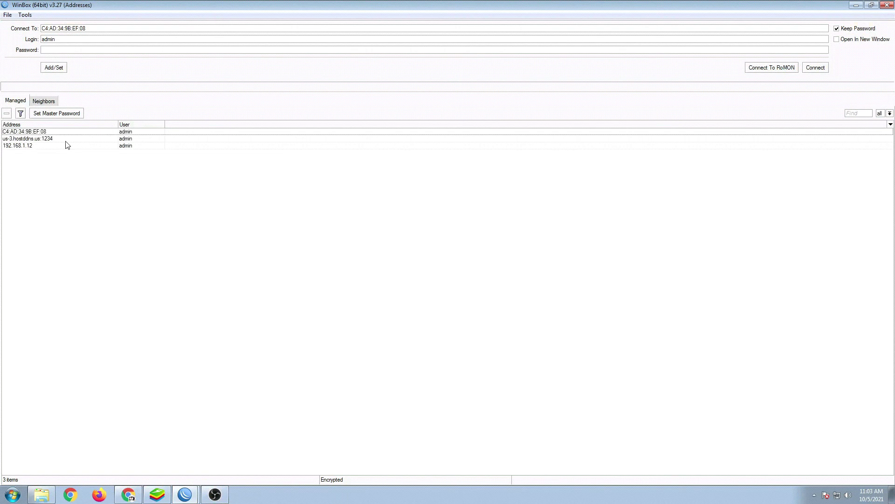
# Connect to the first saved router address, then close that router session
pyautogui.click(24, 133)
pyautogui.click(819, 69)
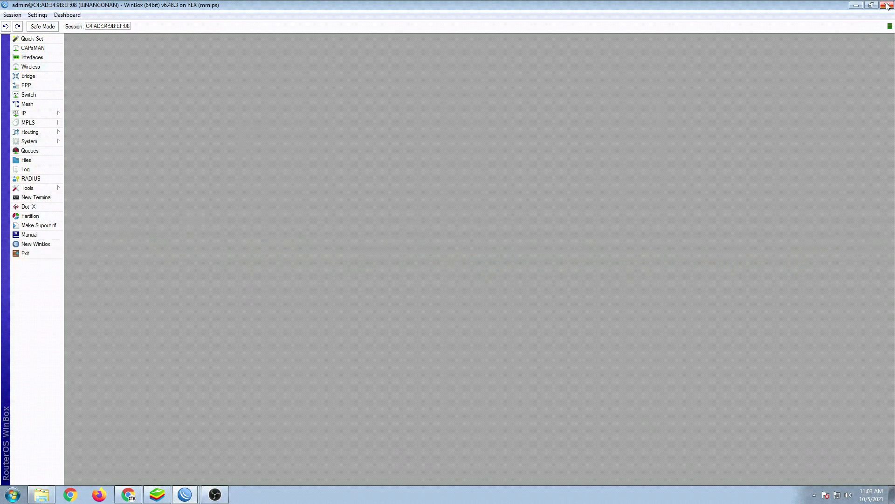
pyautogui.click(887, 5)
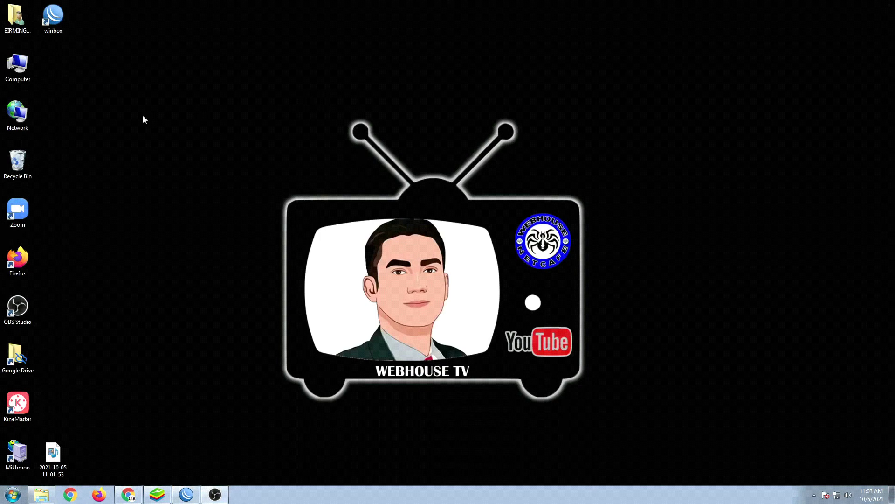
pyautogui.doubleClick(53, 16)
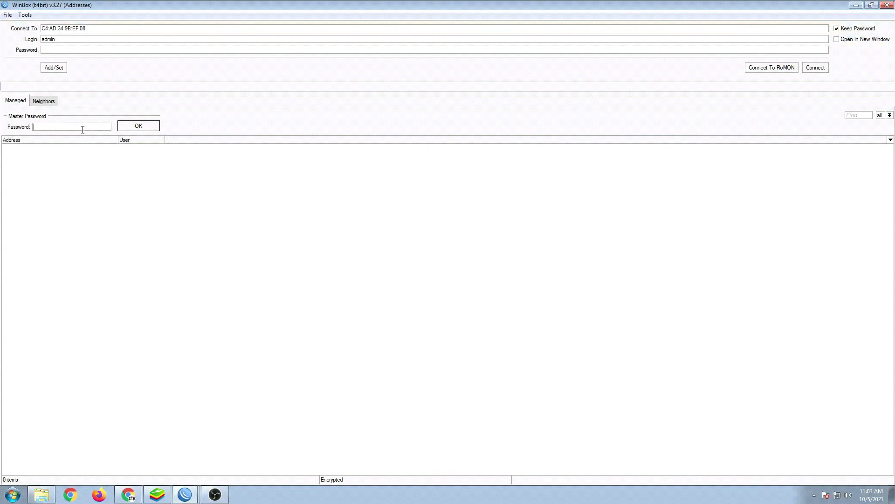
pyautogui.click(24, 16)
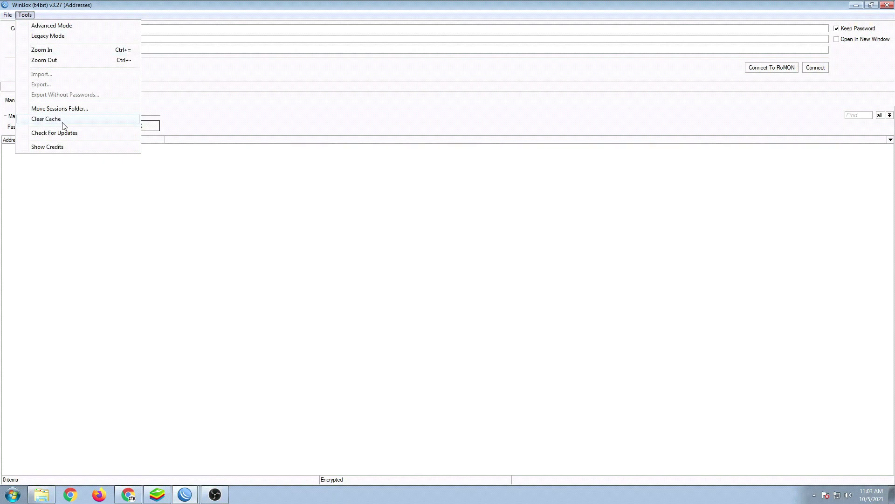
pyautogui.click(93, 198)
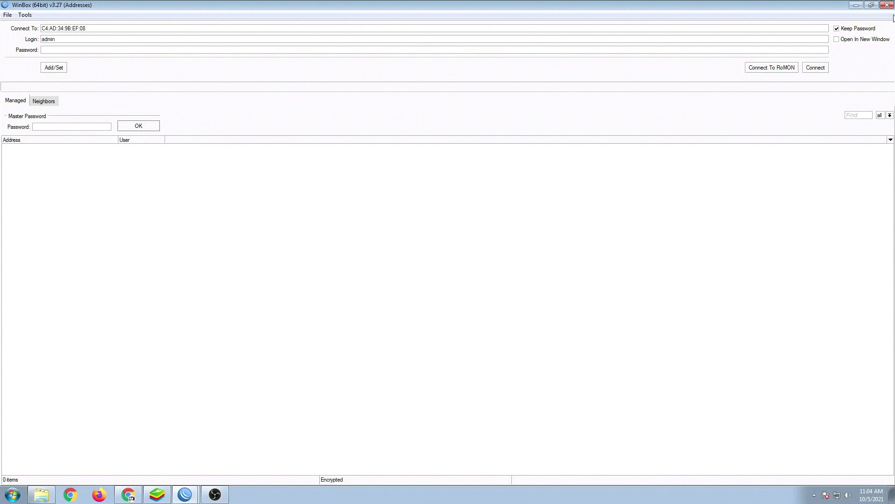
pyautogui.click(887, 5)
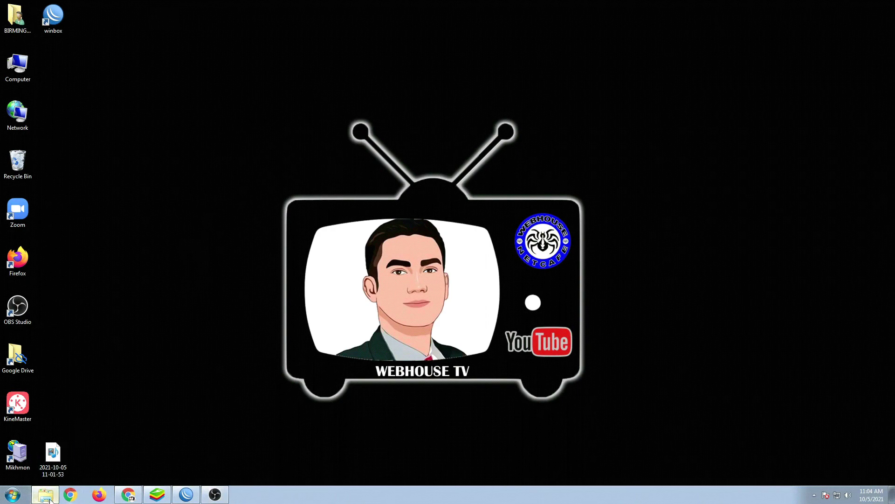
# Browse Computer > Local Disk (C:) > Users into the user's profile folder and open the Organize menu
pyautogui.moveTo(41, 499); pyautogui.dragTo(284, 495)
pyautogui.doubleClick(18, 65)
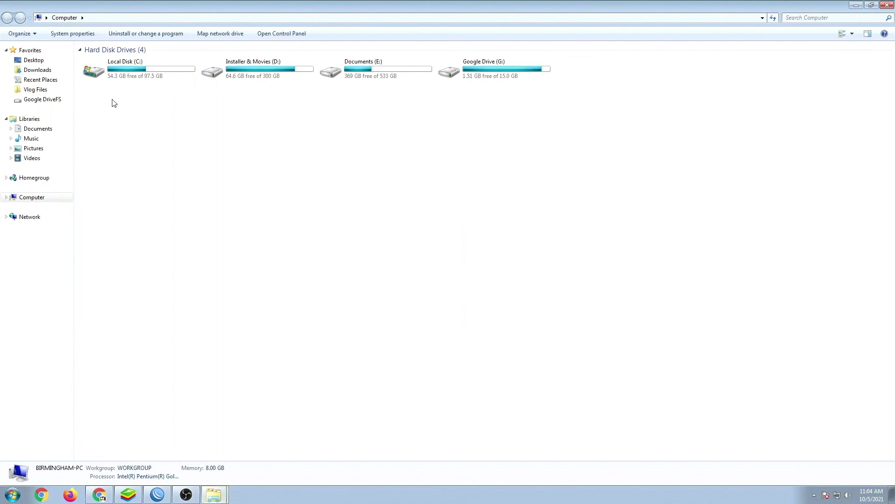
pyautogui.doubleClick(109, 75)
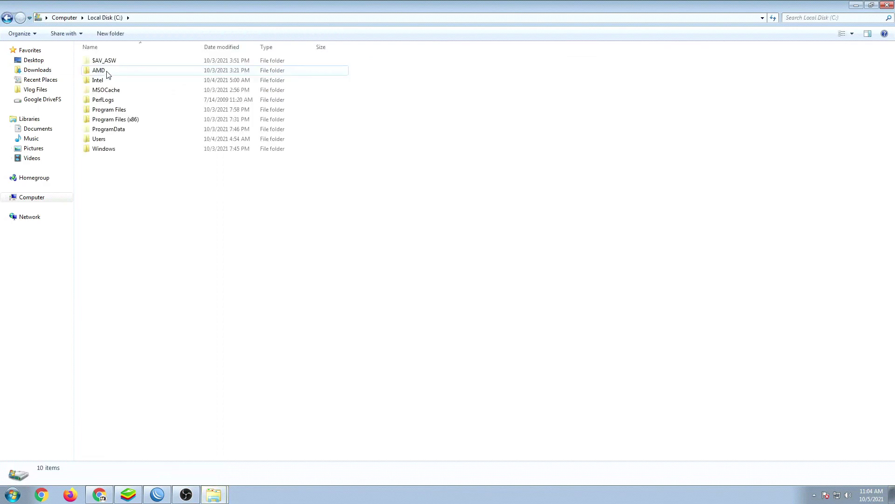
pyautogui.doubleClick(102, 141)
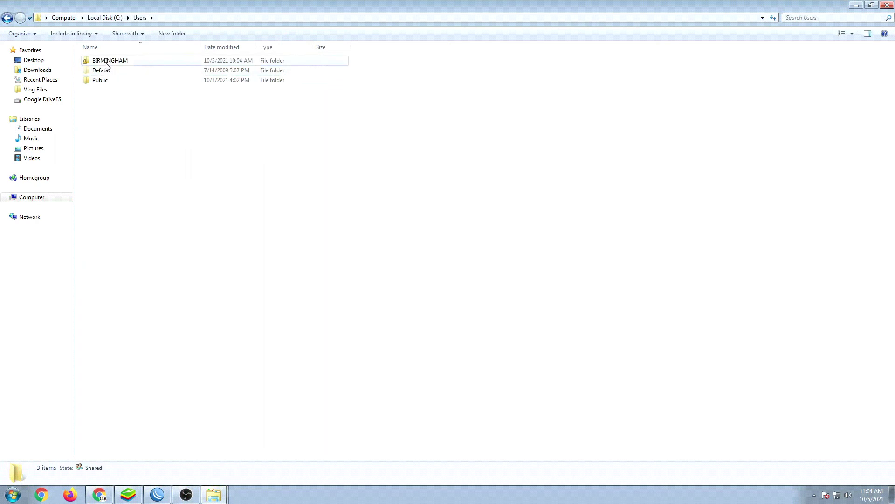
pyautogui.doubleClick(107, 66)
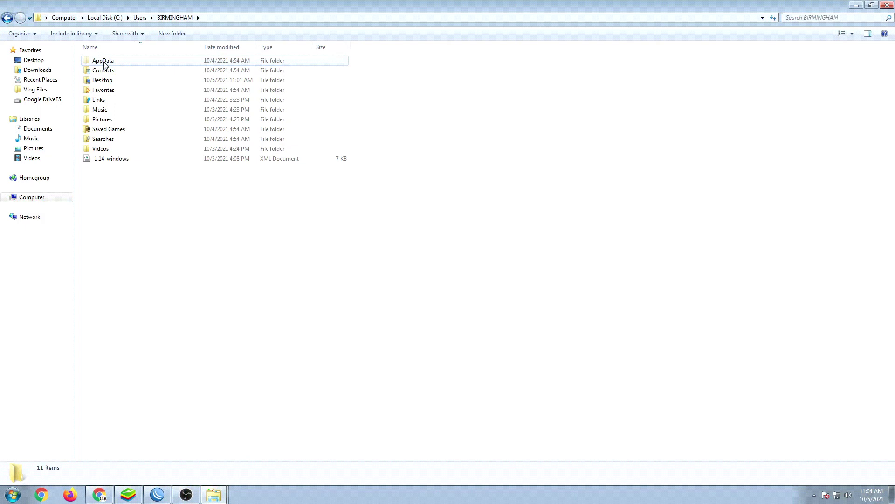
pyautogui.click(36, 38)
# In Folder Options, turn on 'Show hidden files, folders, and drives' and apply it
pyautogui.click(44, 126)
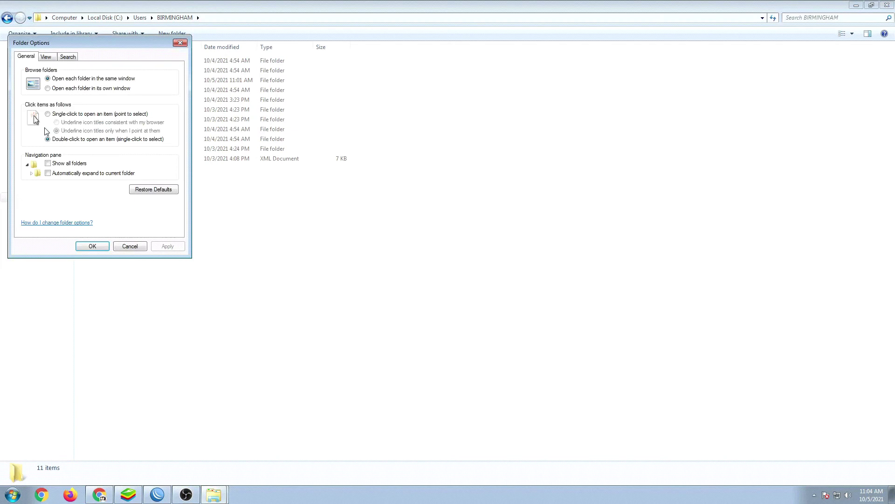
pyautogui.click(46, 58)
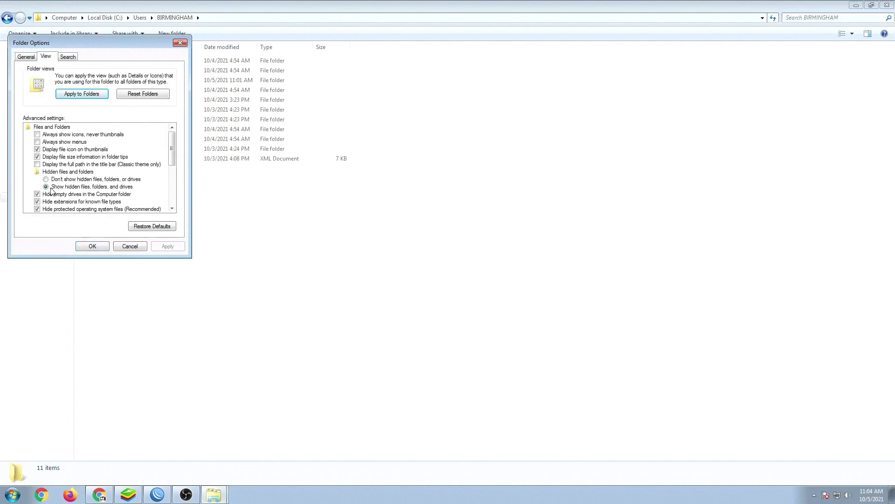
pyautogui.click(92, 246)
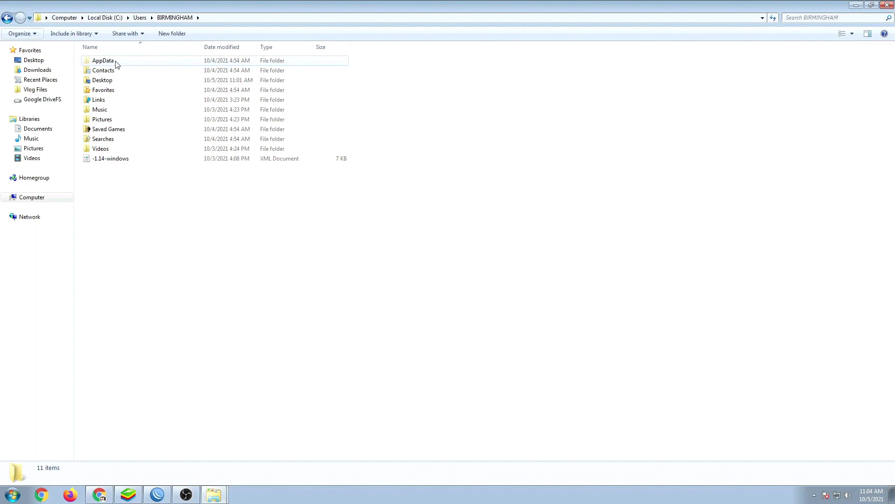
# Delete the Mikrotik folder from AppData\Roaming in the user profile
pyautogui.doubleClick(114, 65)
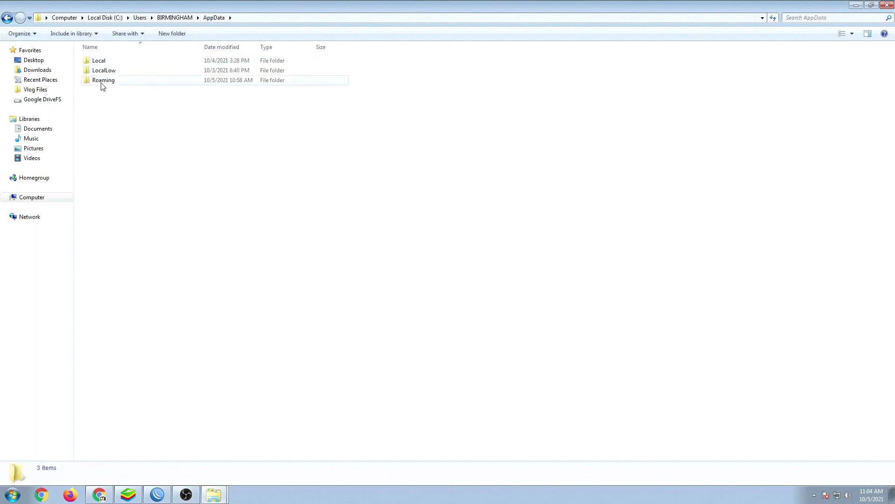
pyautogui.doubleClick(102, 81)
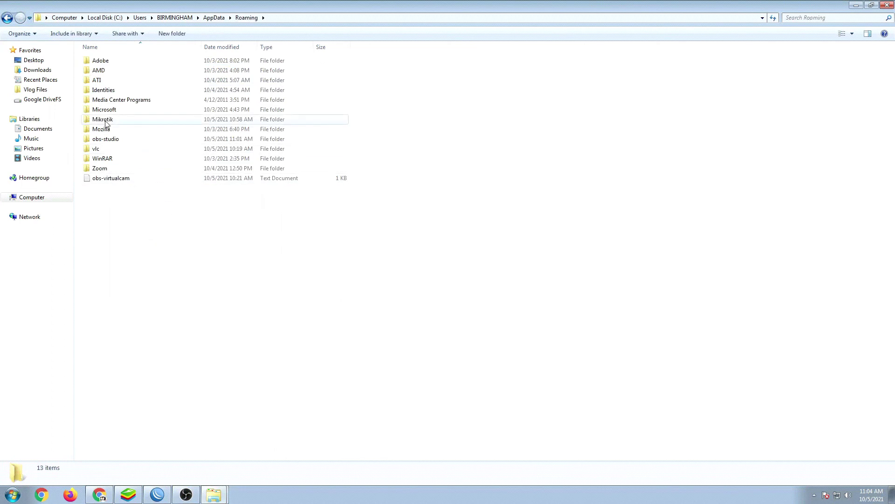
pyautogui.rightClick(109, 121)
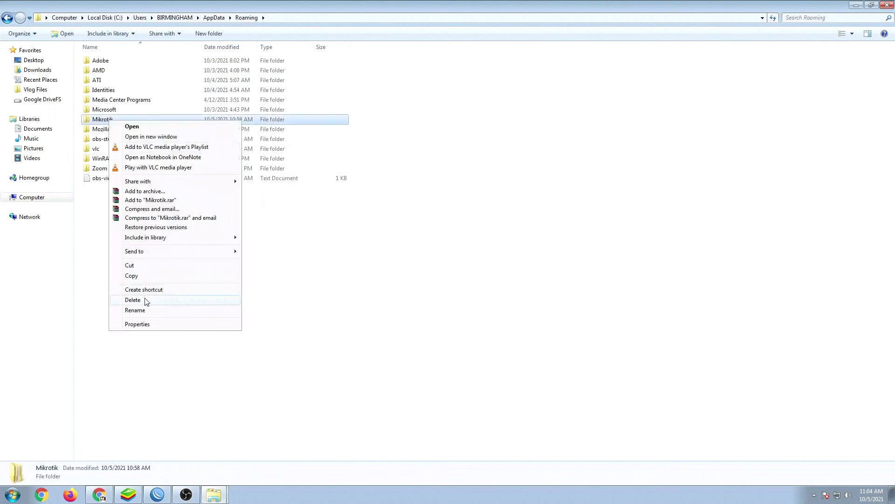
pyautogui.click(146, 301)
pyautogui.click(483, 286)
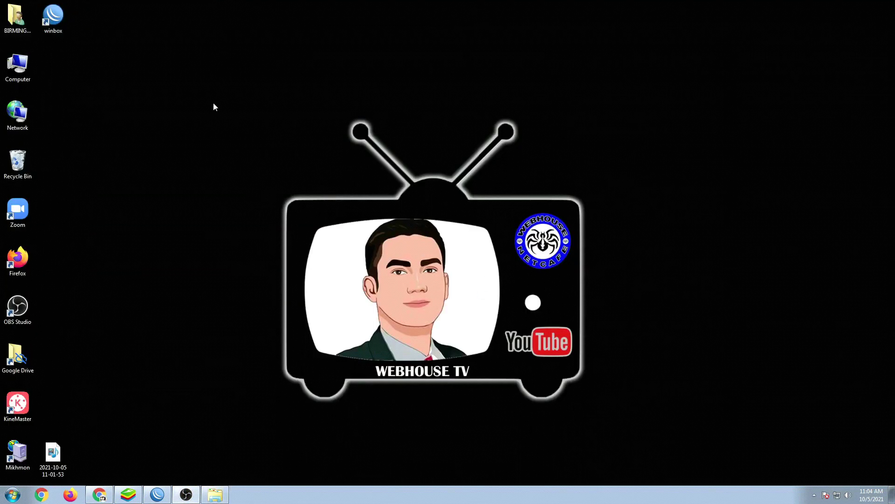
# Relaunch WinBox maximized and check that the Managed list shows 0 items
pyautogui.doubleClick(53, 19)
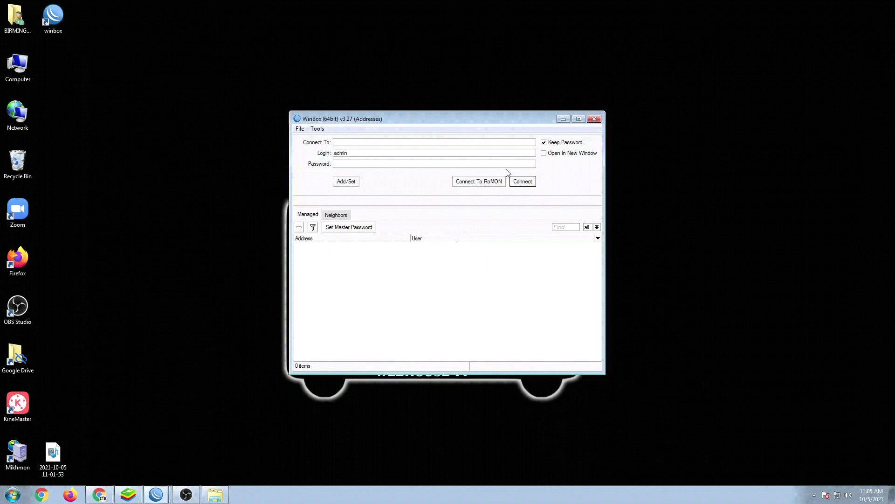
pyautogui.click(579, 119)
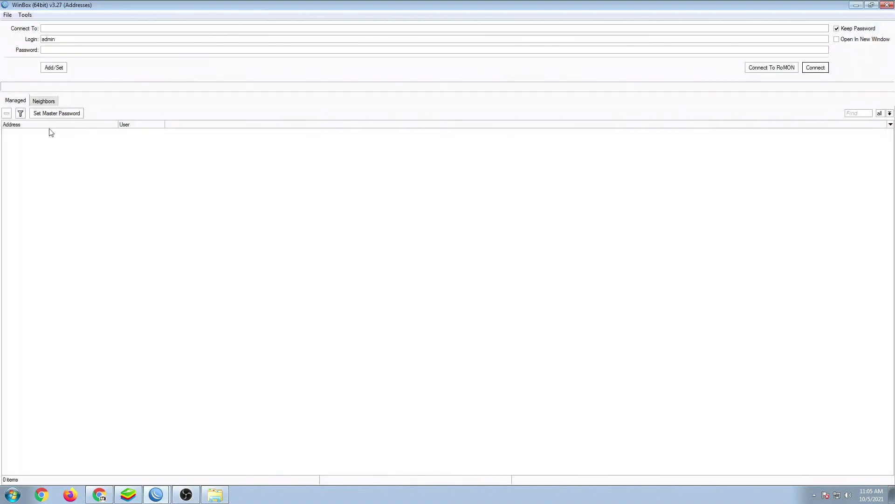